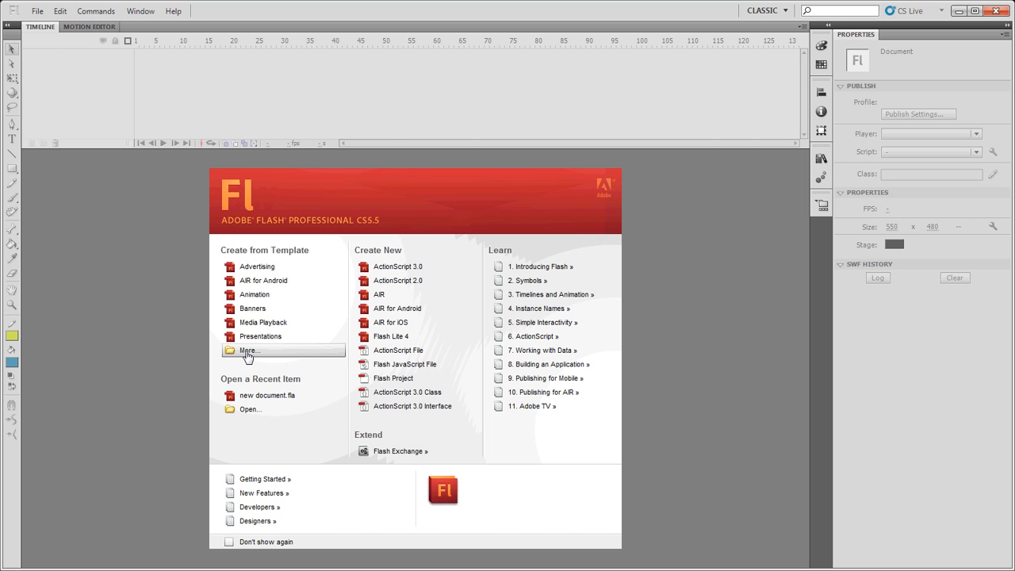
Browse the Sample Files templates for new documents and preview the Drag and Drop Sample.
click(251, 353)
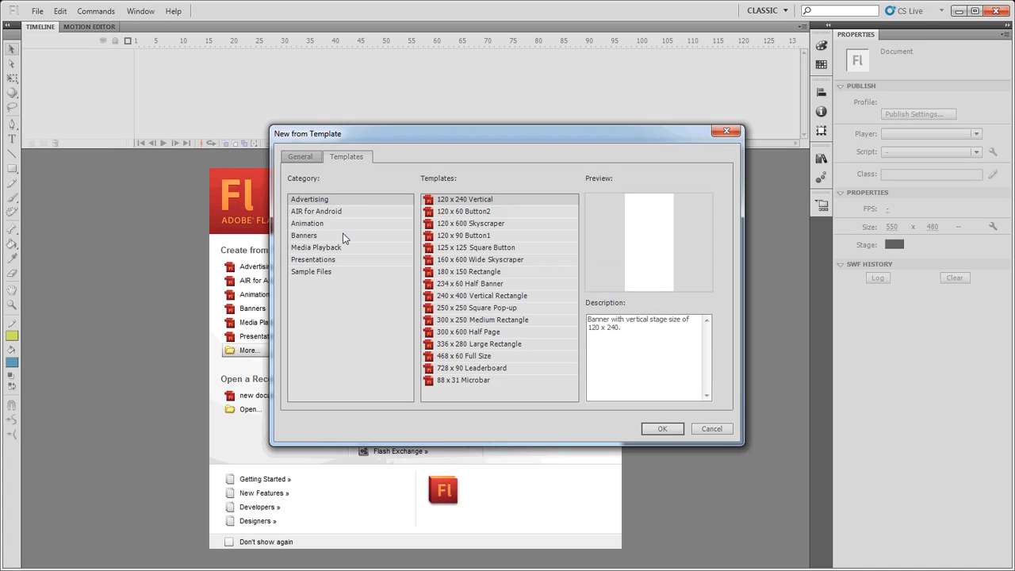
click(319, 272)
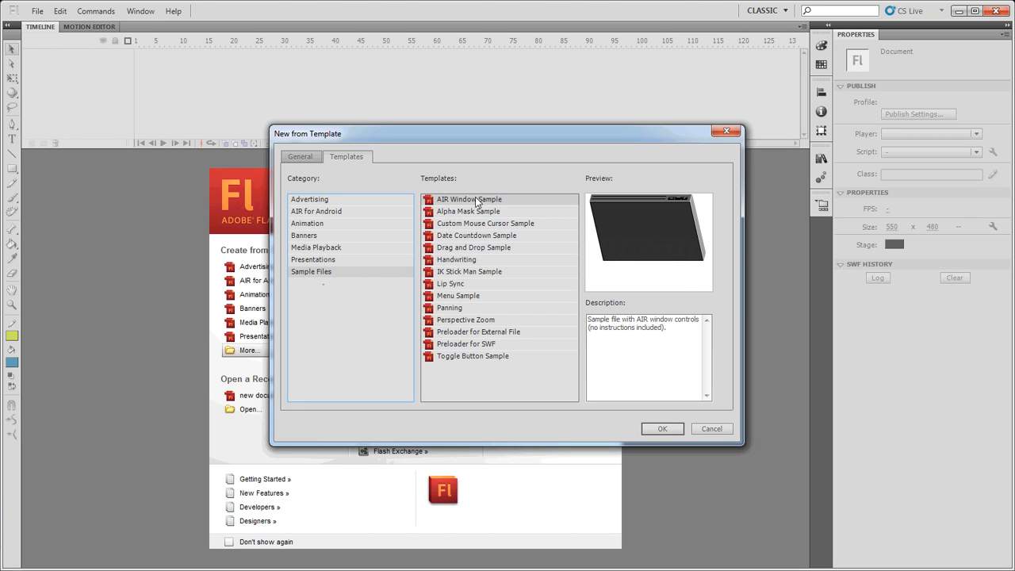
click(481, 248)
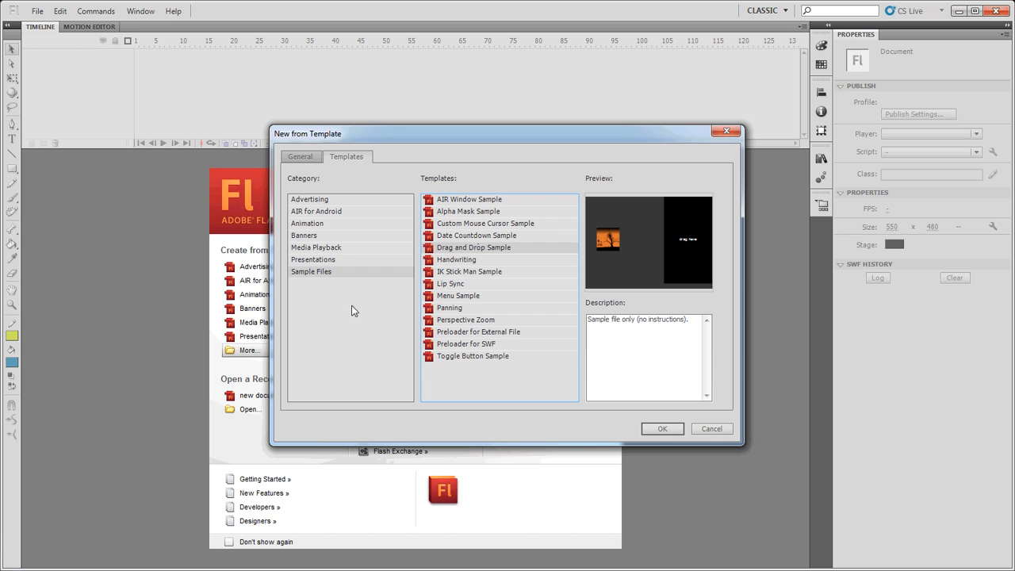
Review the Flash Project, ActionScript 2.0, AIR, AIR for Android and ActionScript 3.0 document types, and leave without creating a document.
click(298, 157)
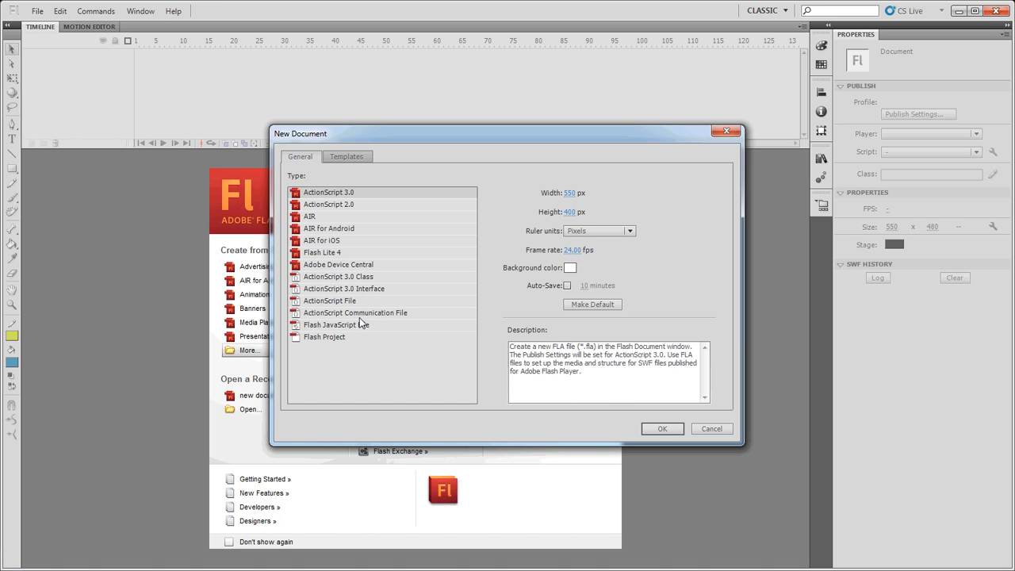
click(319, 338)
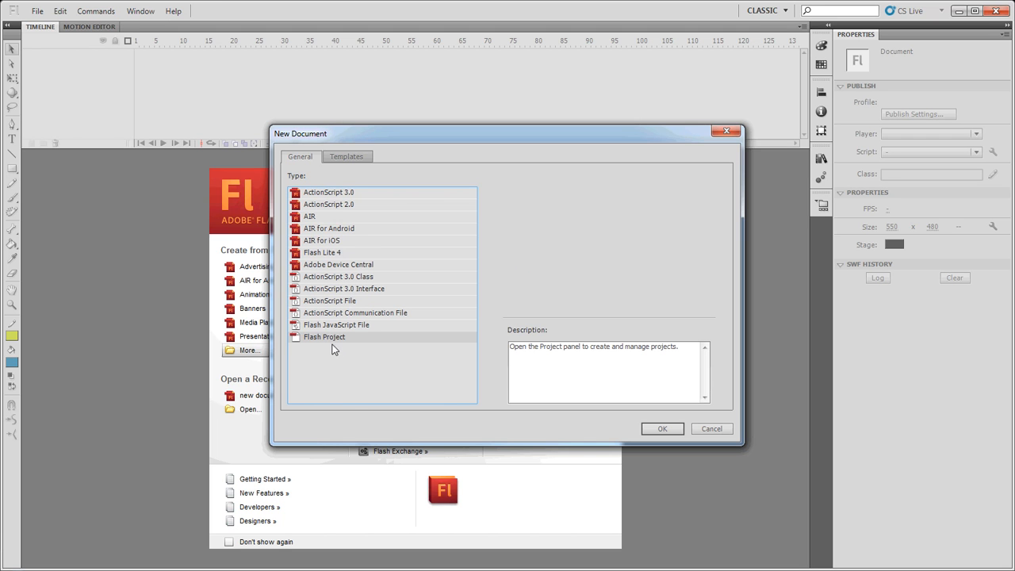
click(304, 205)
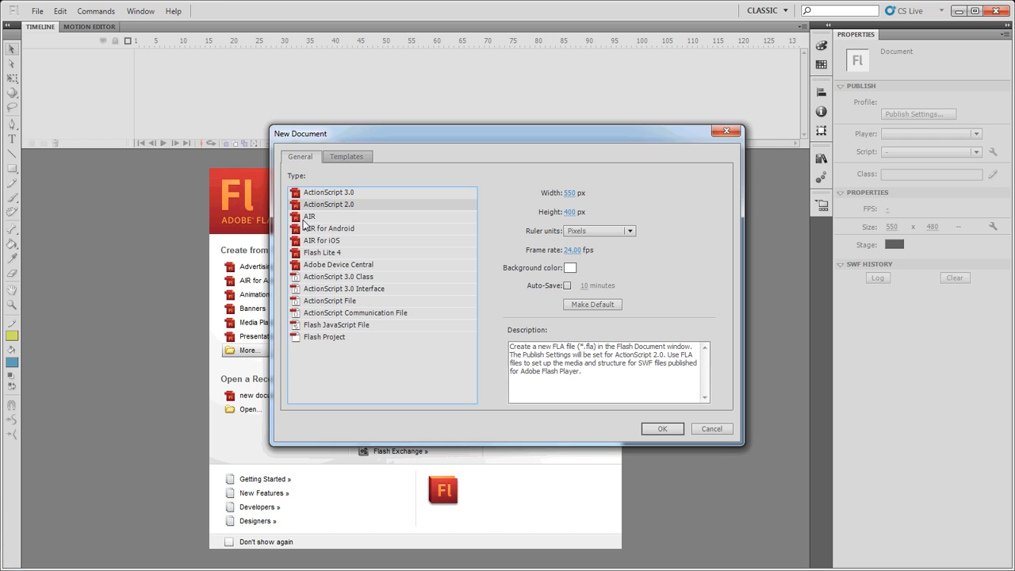
click(303, 220)
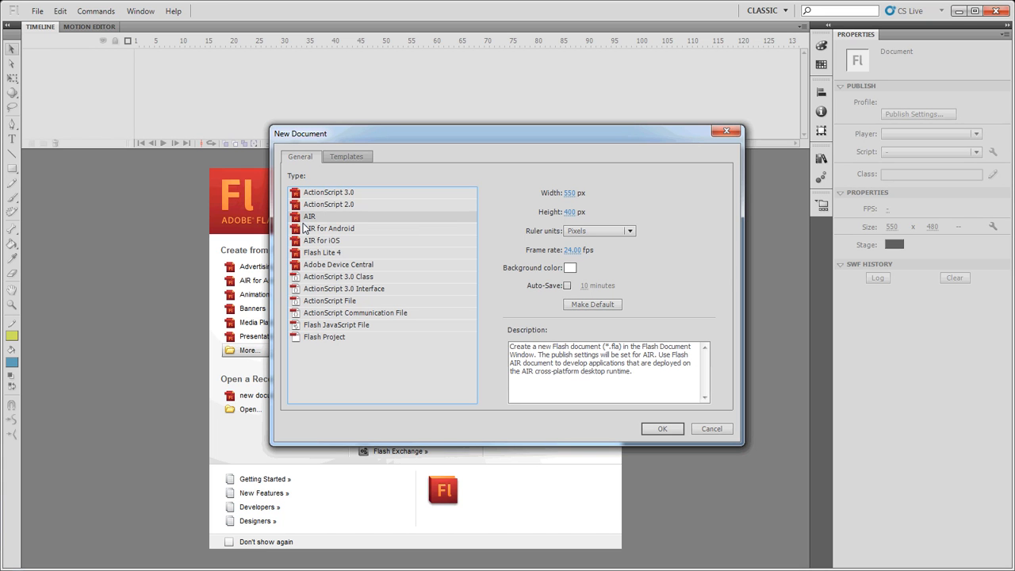
click(311, 229)
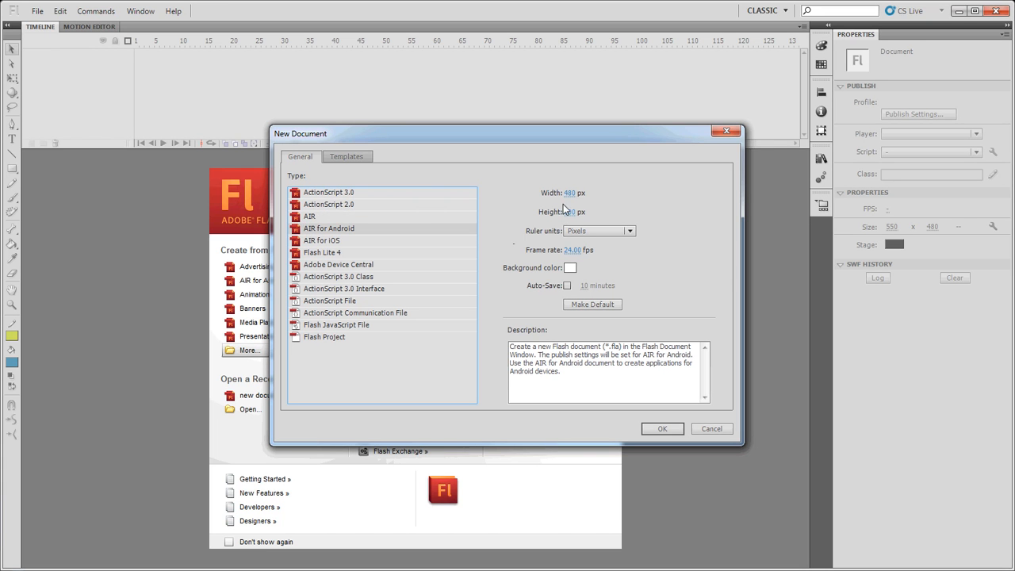
click(314, 197)
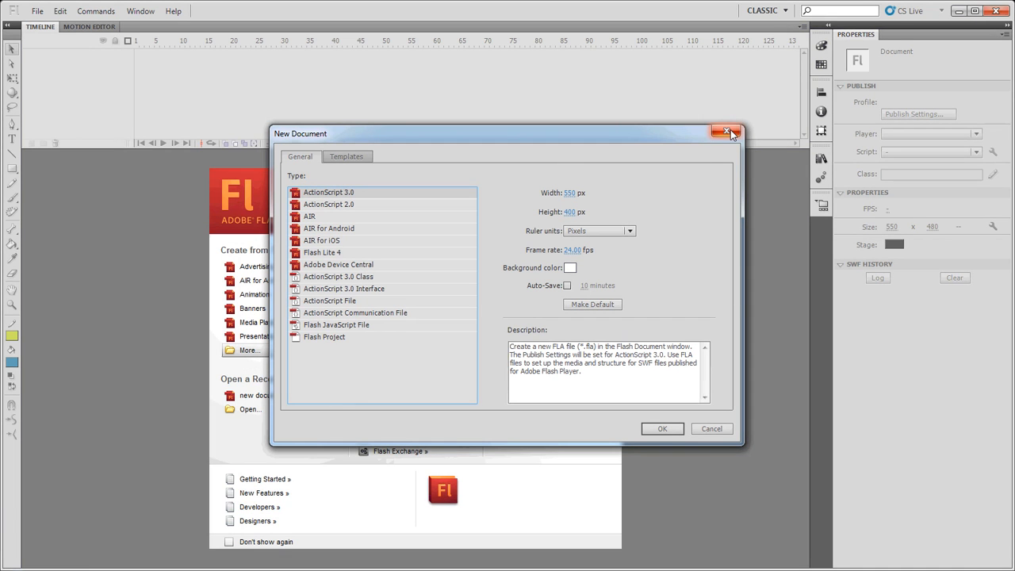
click(716, 427)
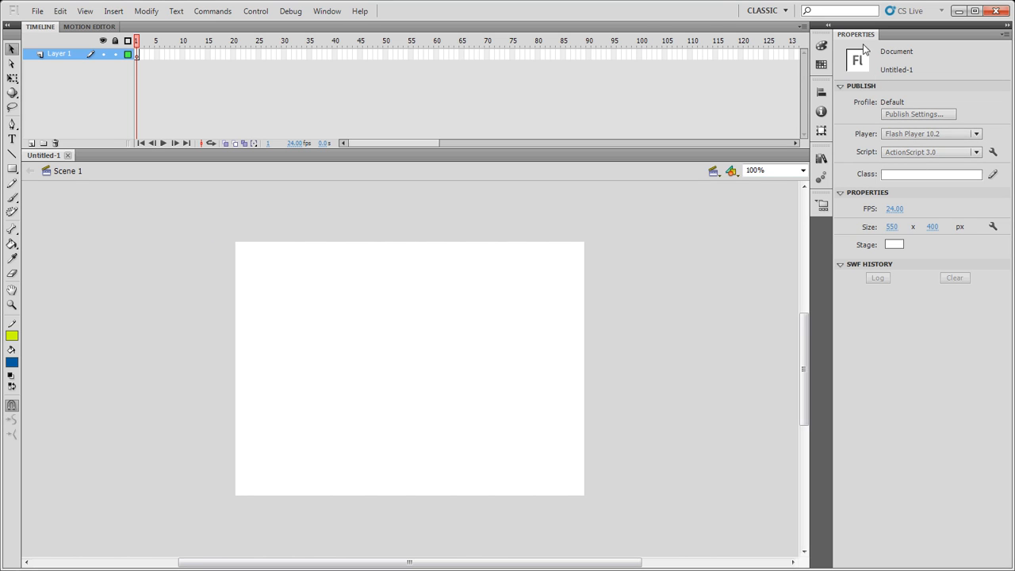
Examine the color mixer, swatches, alignment, info and transform options in the collapsed panel groups.
click(822, 47)
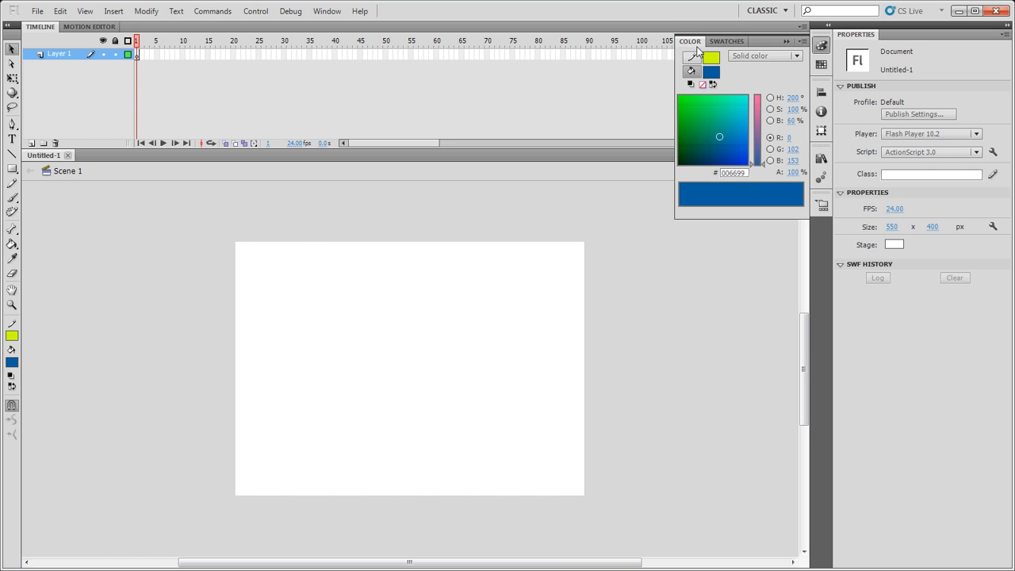
click(727, 41)
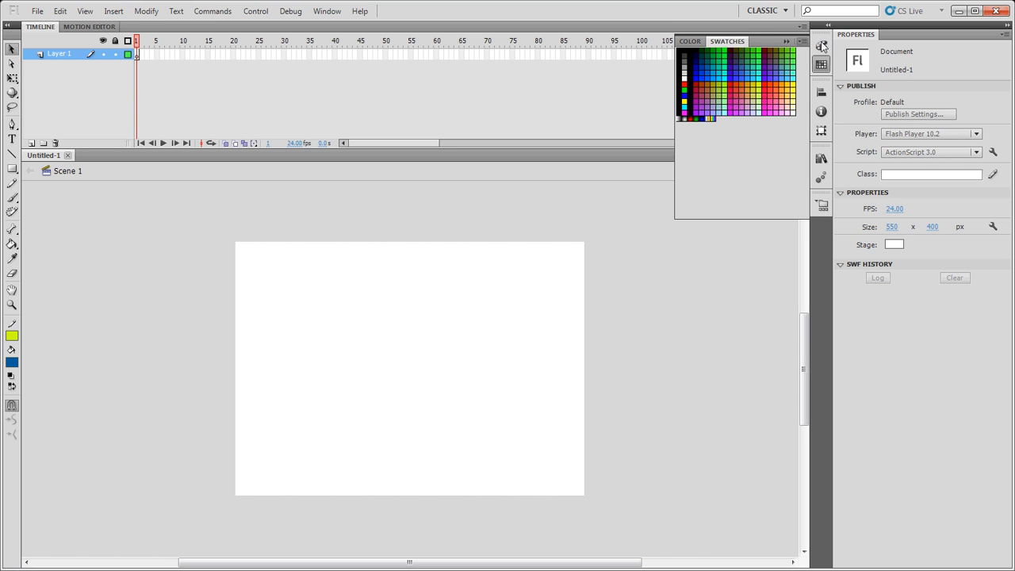
click(821, 94)
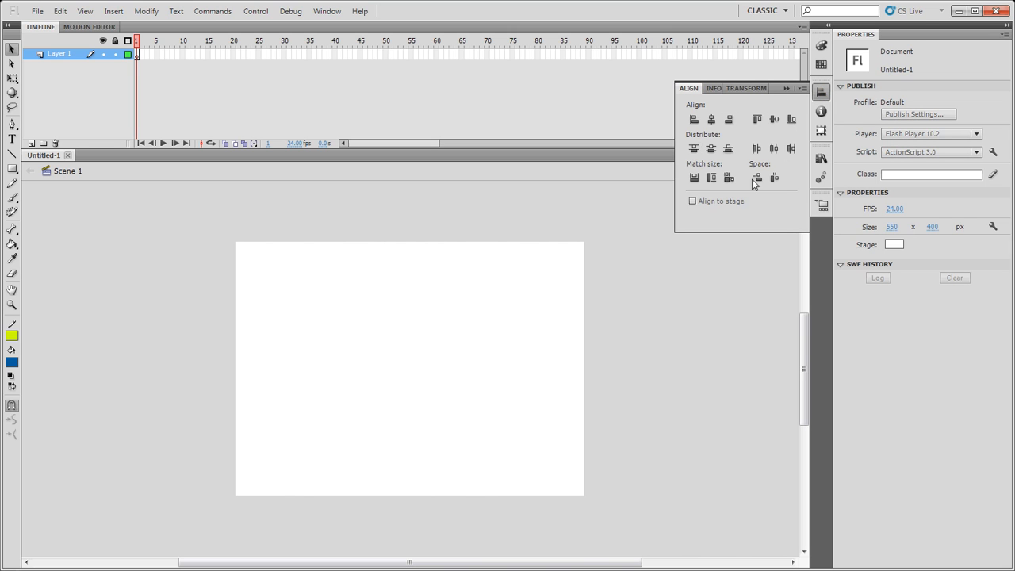
click(712, 90)
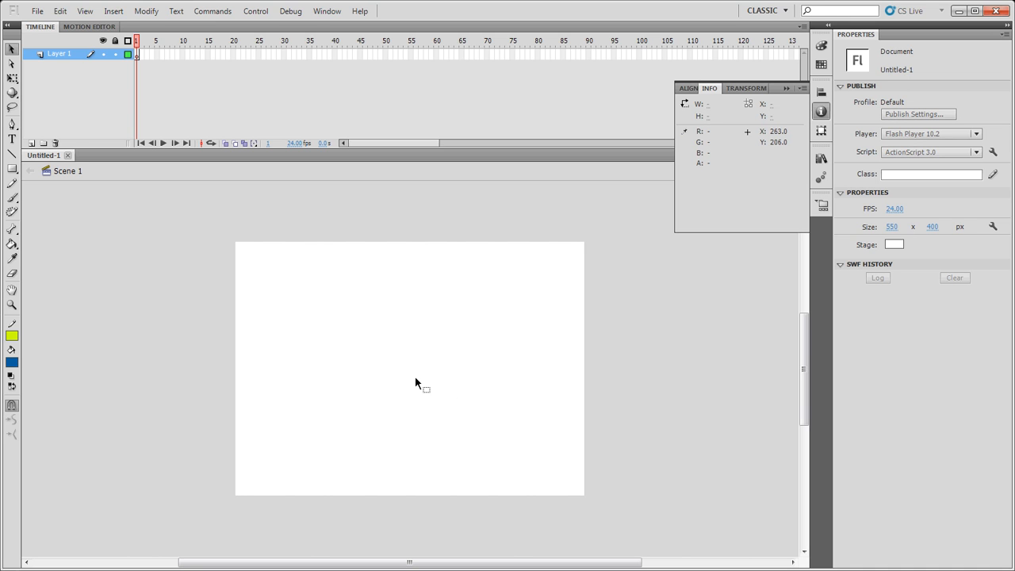
click(748, 90)
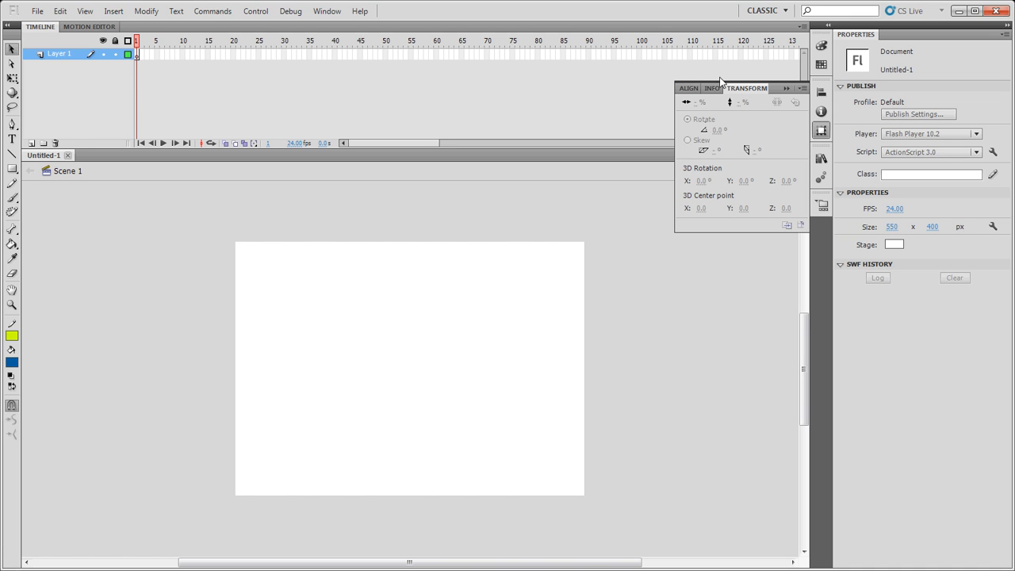
Float the Transform panel over the stage and dock it back into its group with Align and Info.
drag(742, 93, 551, 178)
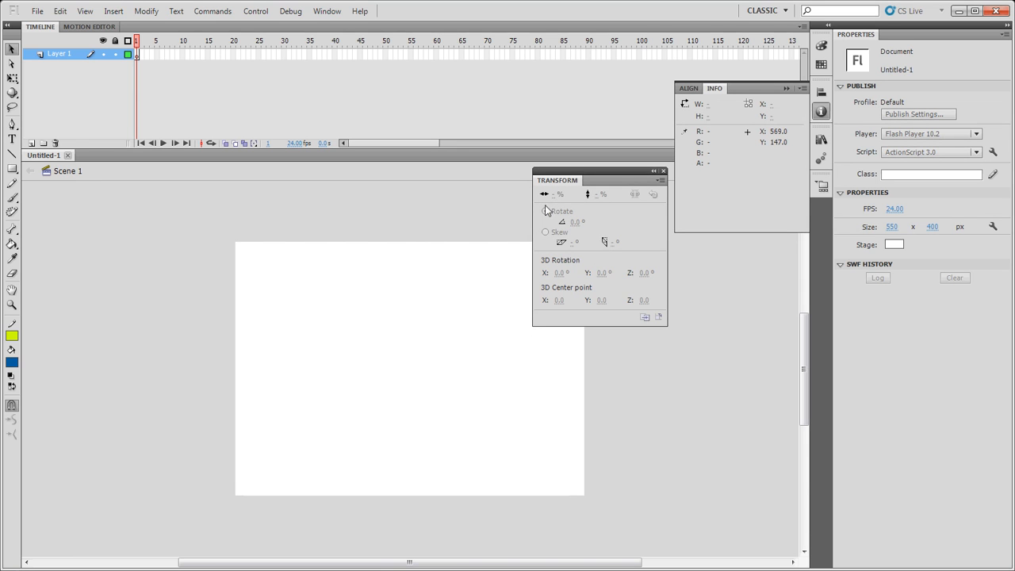
drag(562, 177, 739, 86)
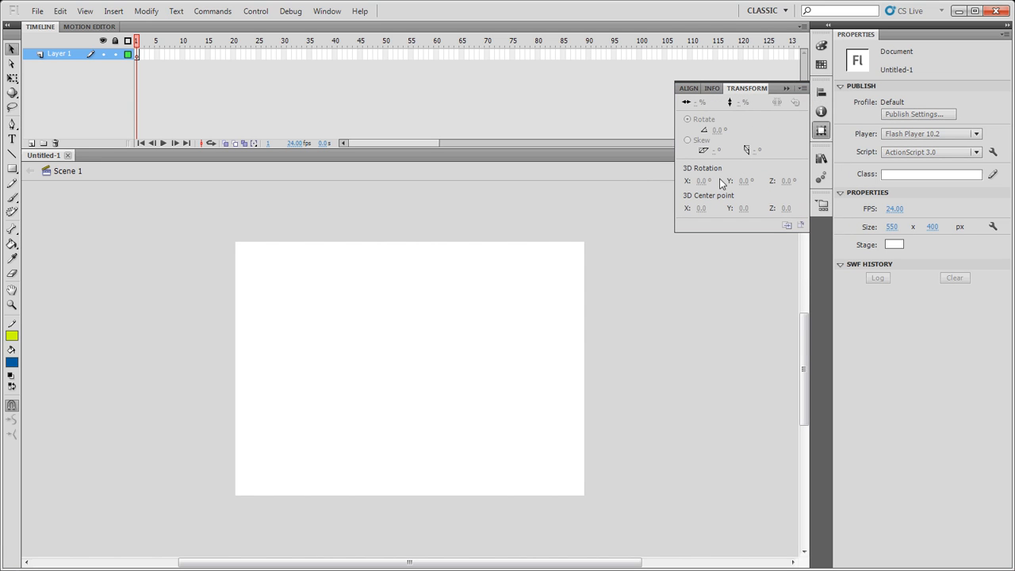
Examine the Info, Align, Transform, Library and Motion Presets panels one after another.
click(822, 115)
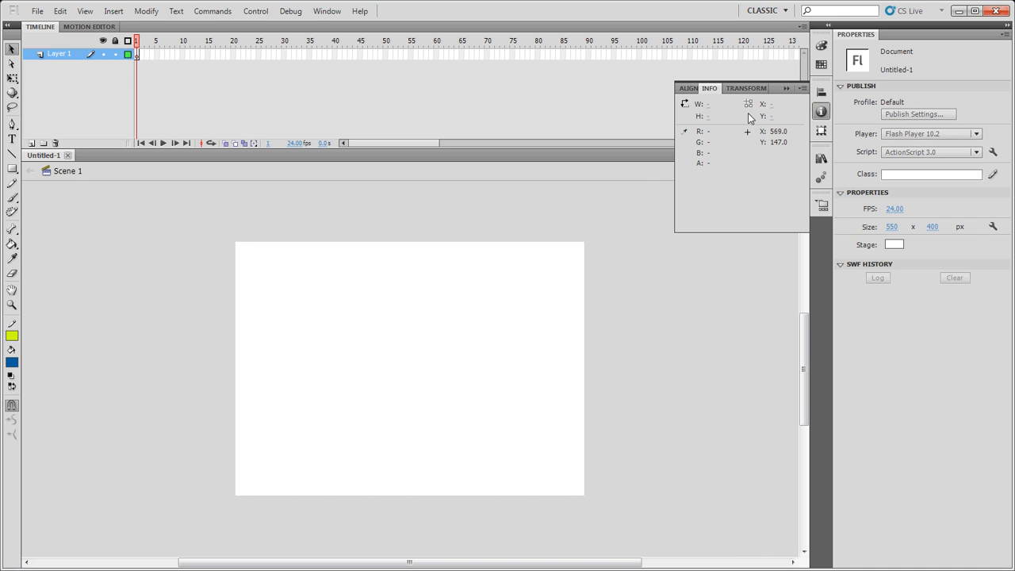
click(686, 88)
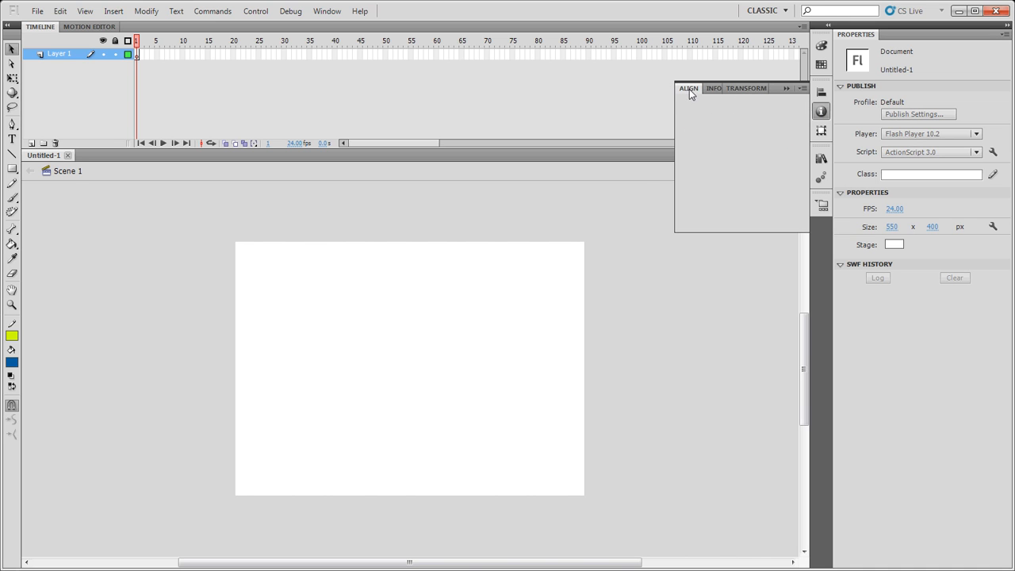
click(817, 130)
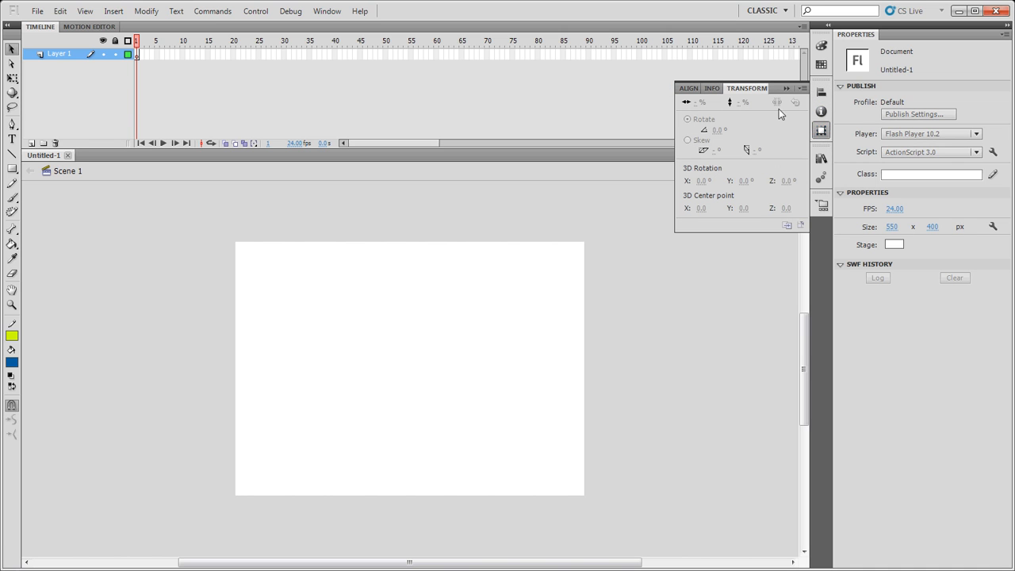
click(821, 158)
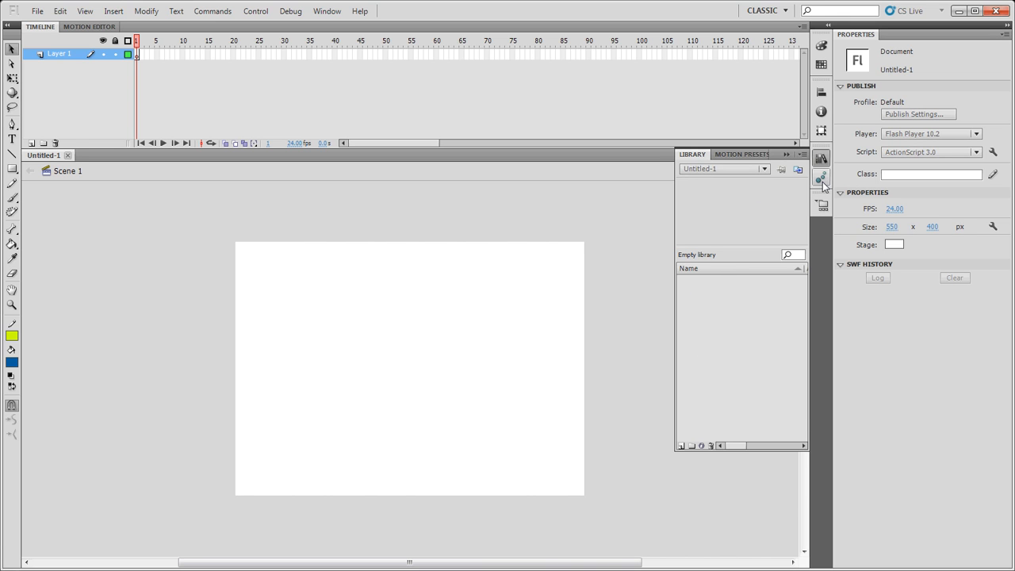
click(822, 178)
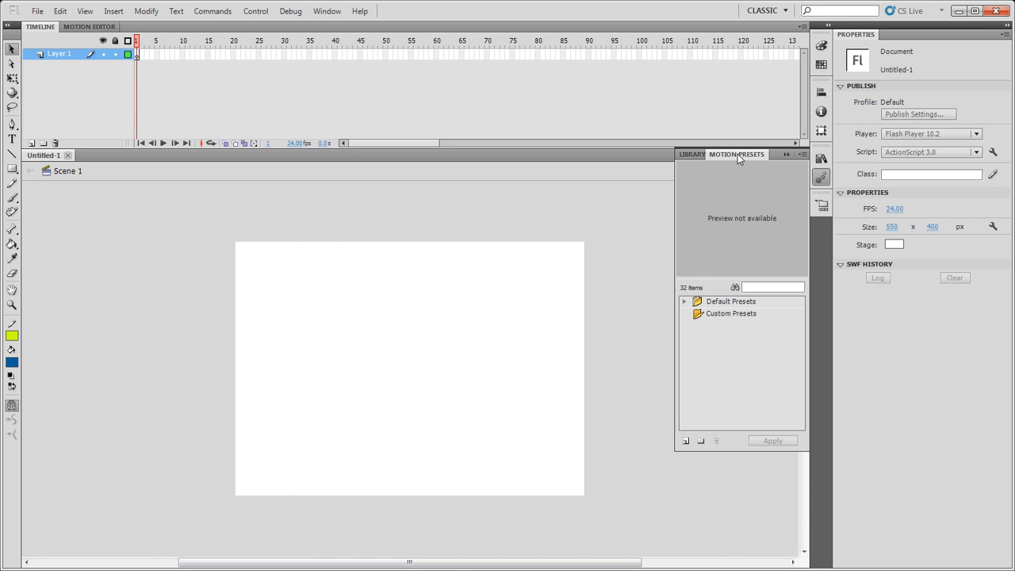
Float the Motion Presets panel beside the stage, and reset the Classic workspace to its default layout.
drag(738, 153, 111, 259)
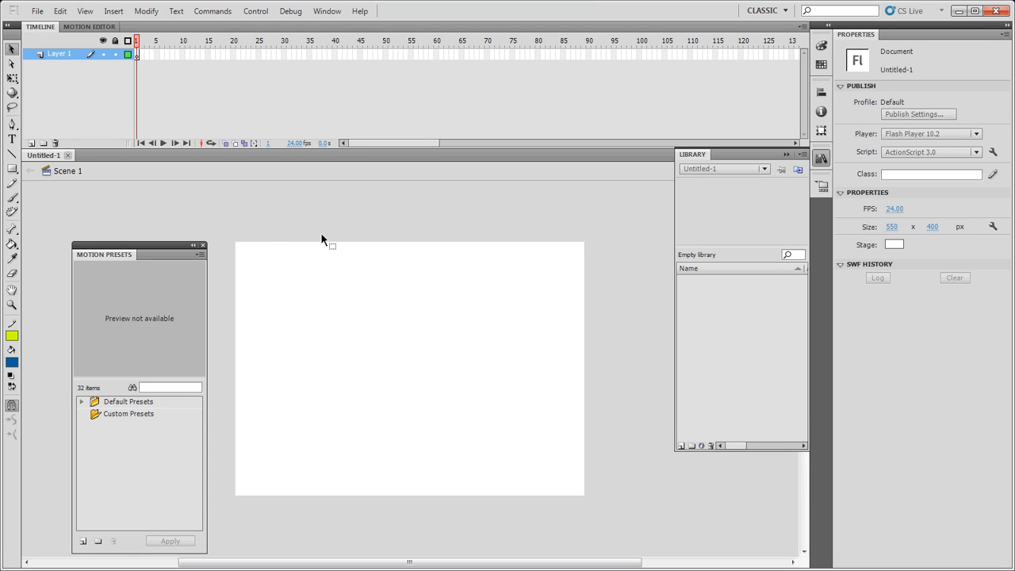
click(327, 12)
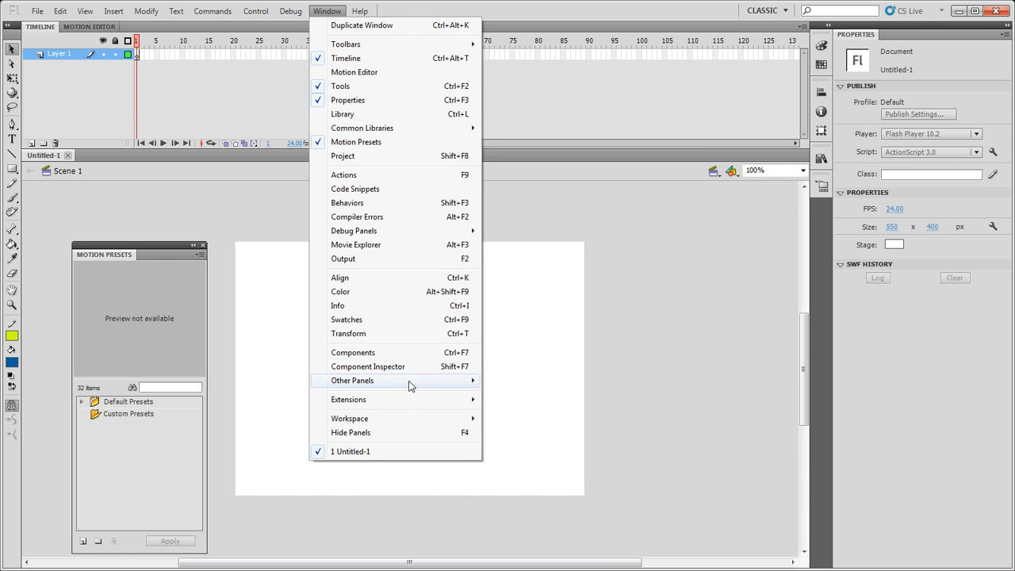
mouse_move(397, 424)
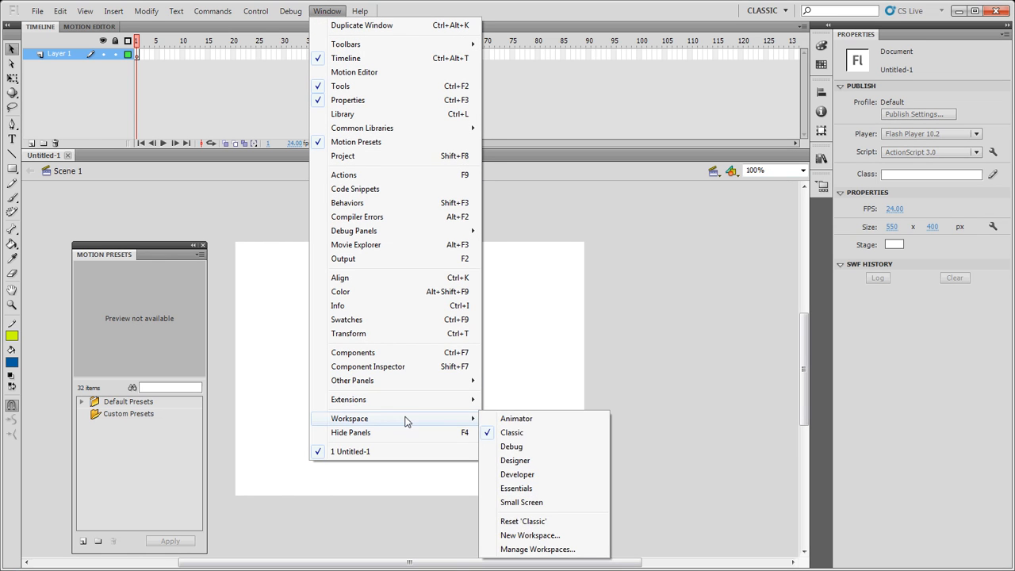
click(539, 522)
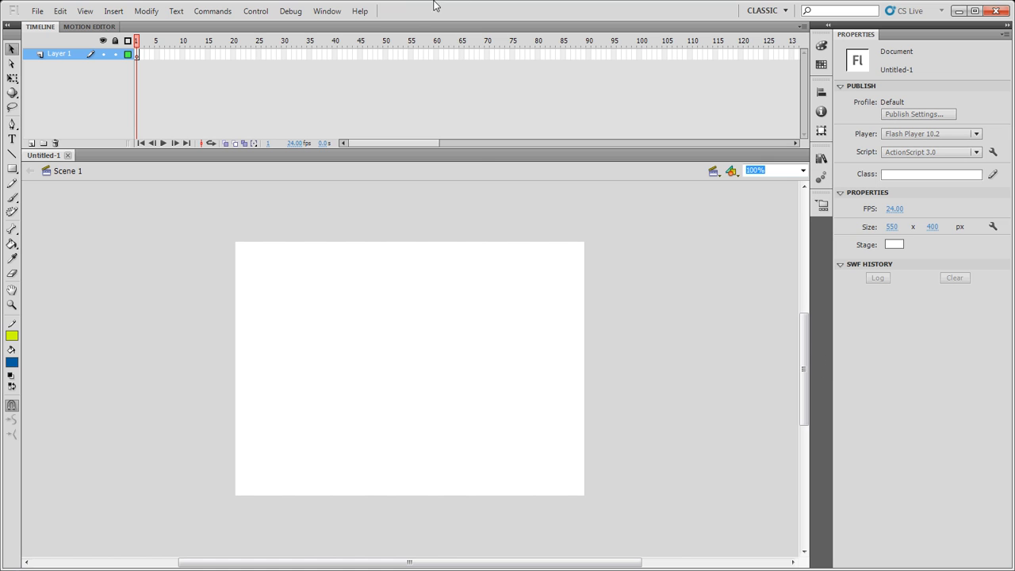
Switch the workspace layout to Animator.
click(328, 12)
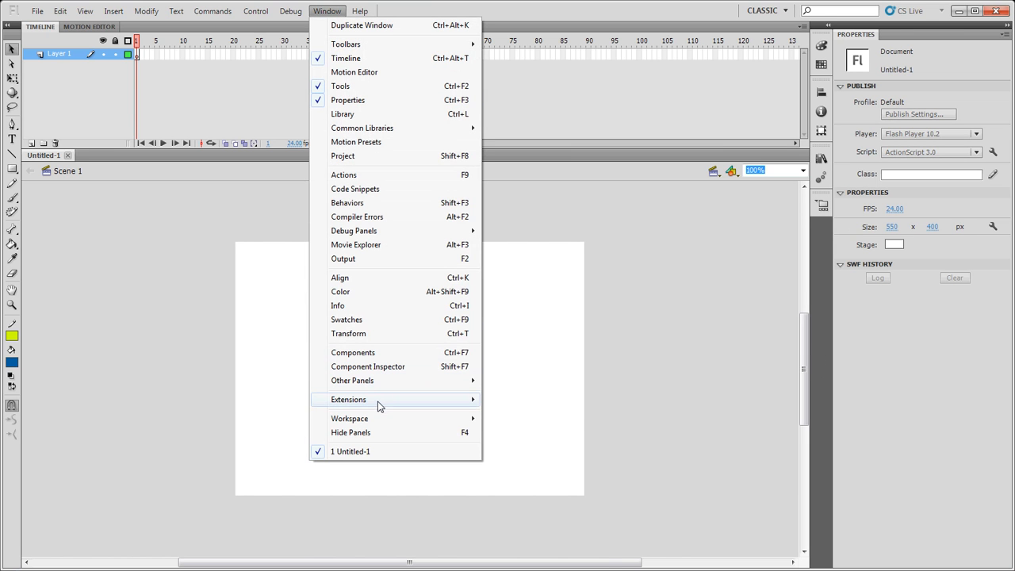
mouse_move(379, 420)
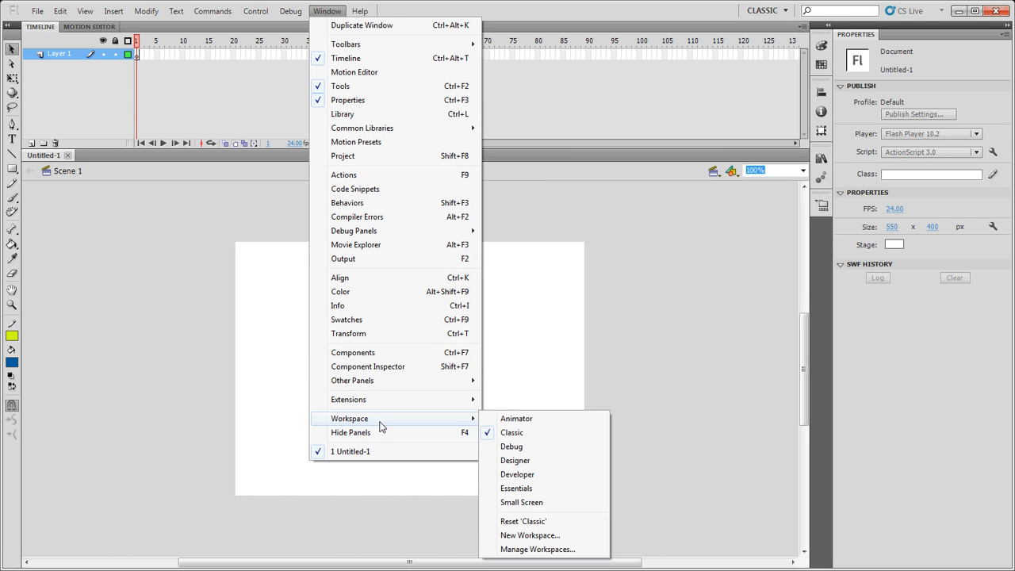
click(537, 418)
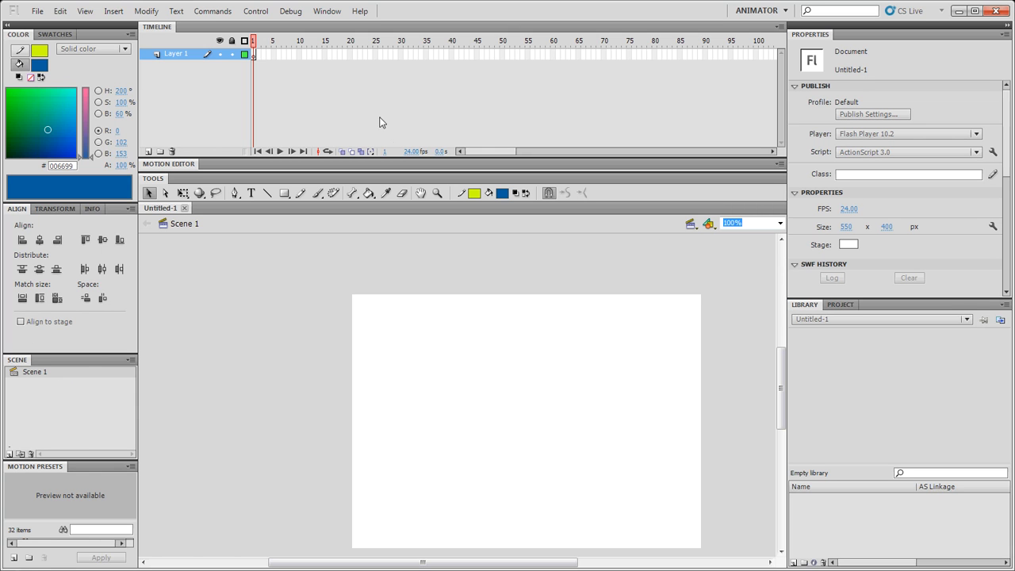
Switch the workspace layout to Designer.
click(330, 11)
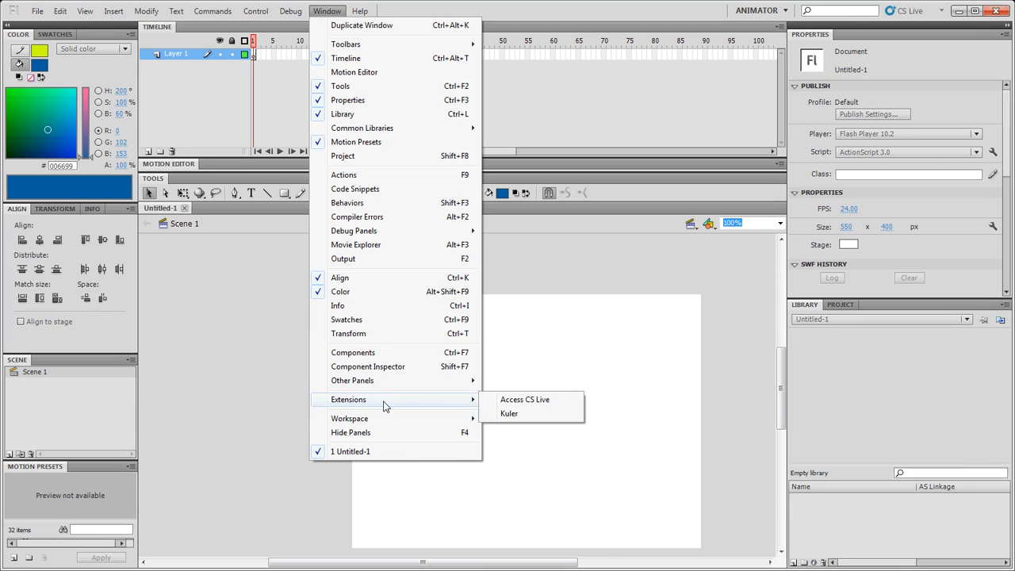
mouse_move(384, 424)
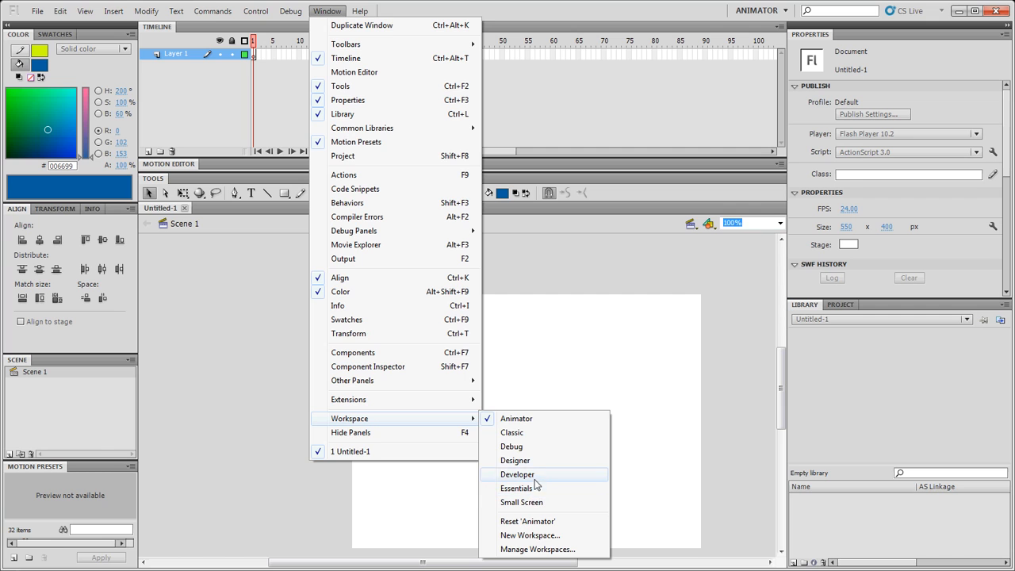
click(515, 460)
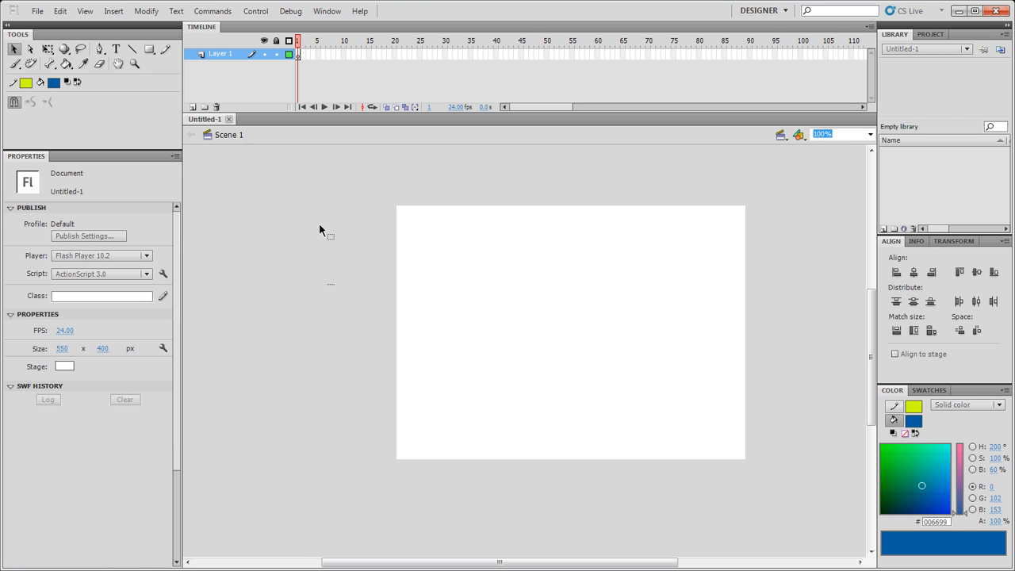
Return the workspace layout to Classic.
click(329, 11)
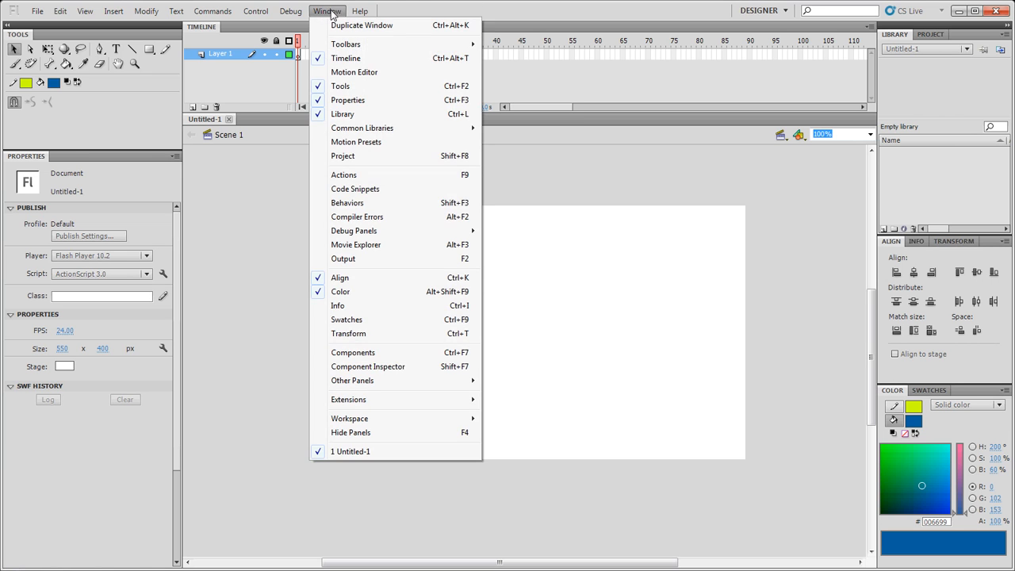
mouse_move(369, 420)
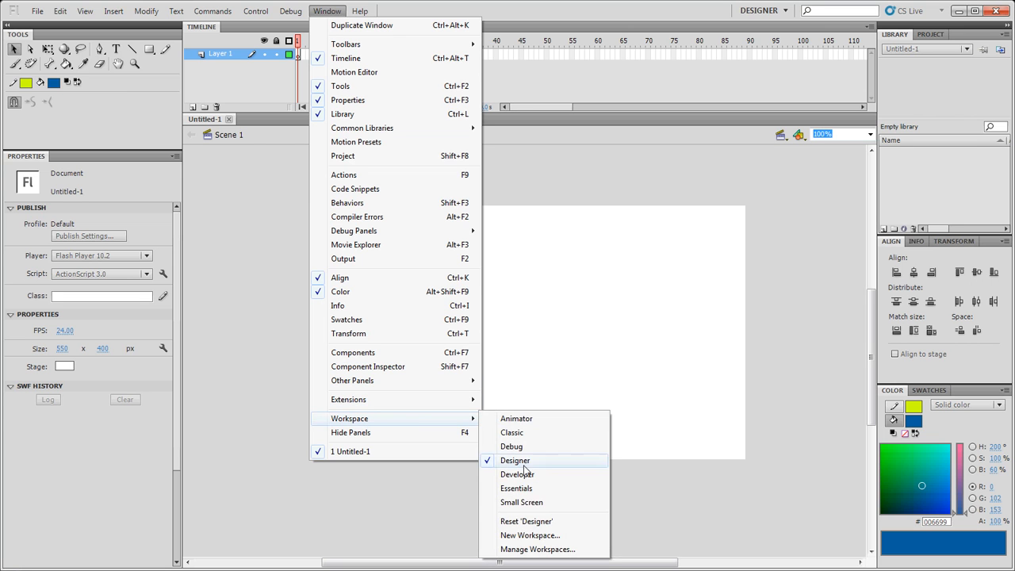
click(530, 433)
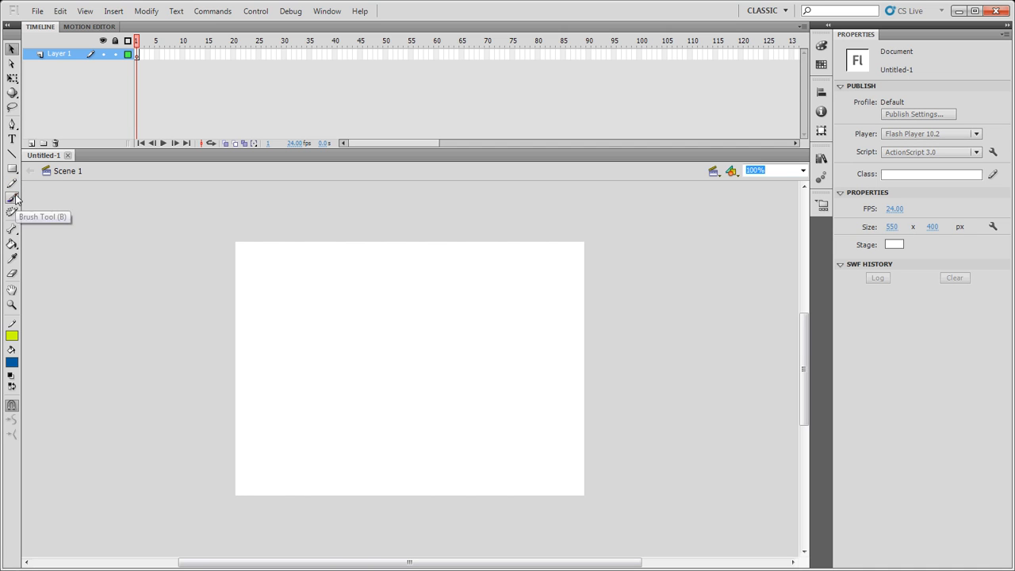
Draw a small yellow rectangle near the middle of the stage using the Pencil tool in Straighten mode.
click(11, 141)
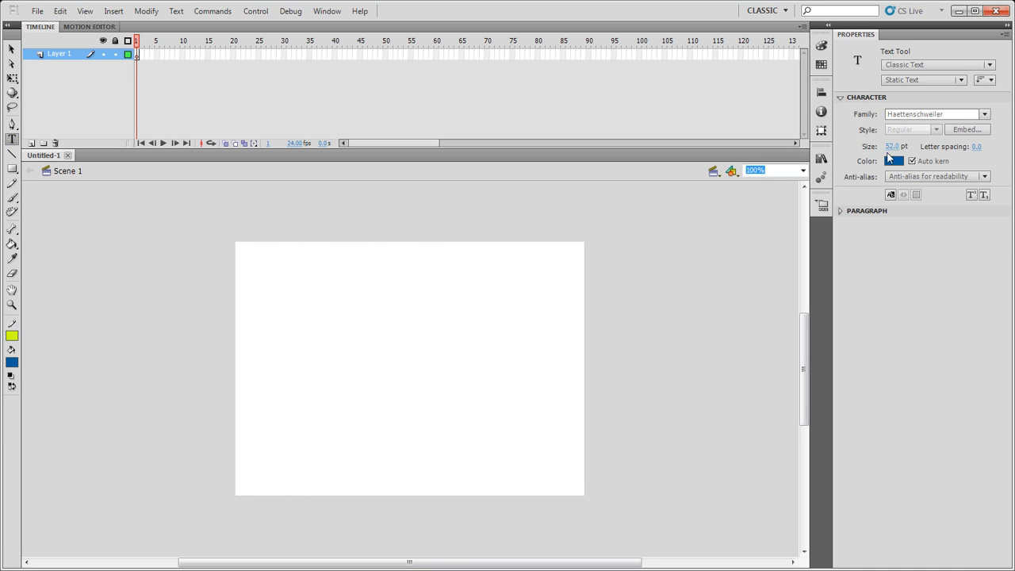
click(13, 185)
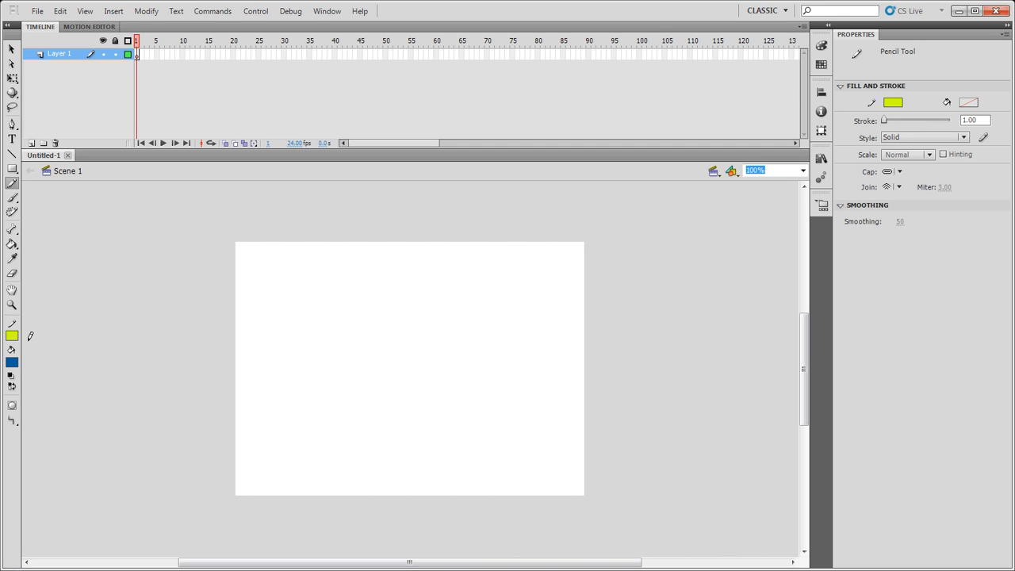
click(12, 421)
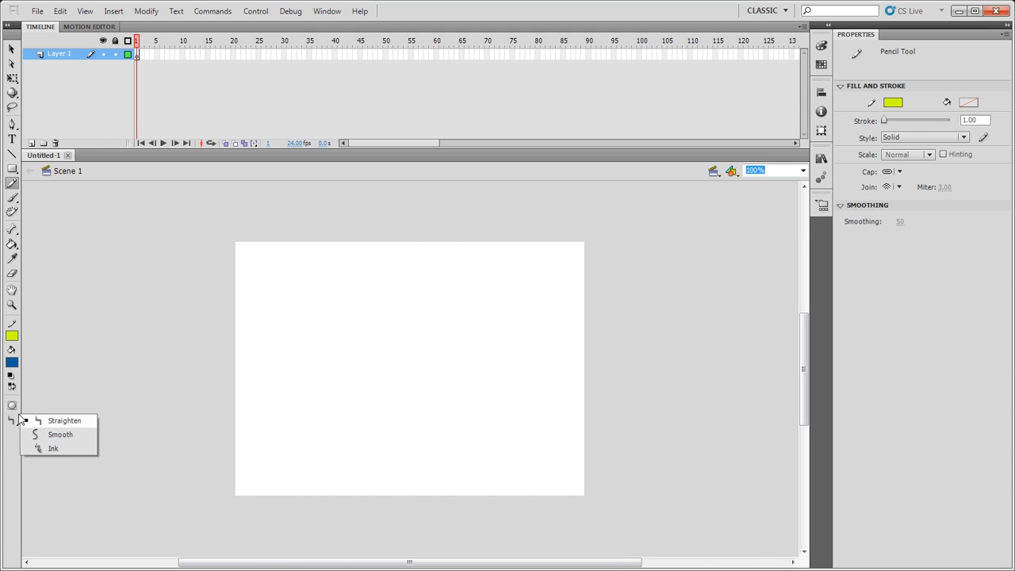
click(55, 420)
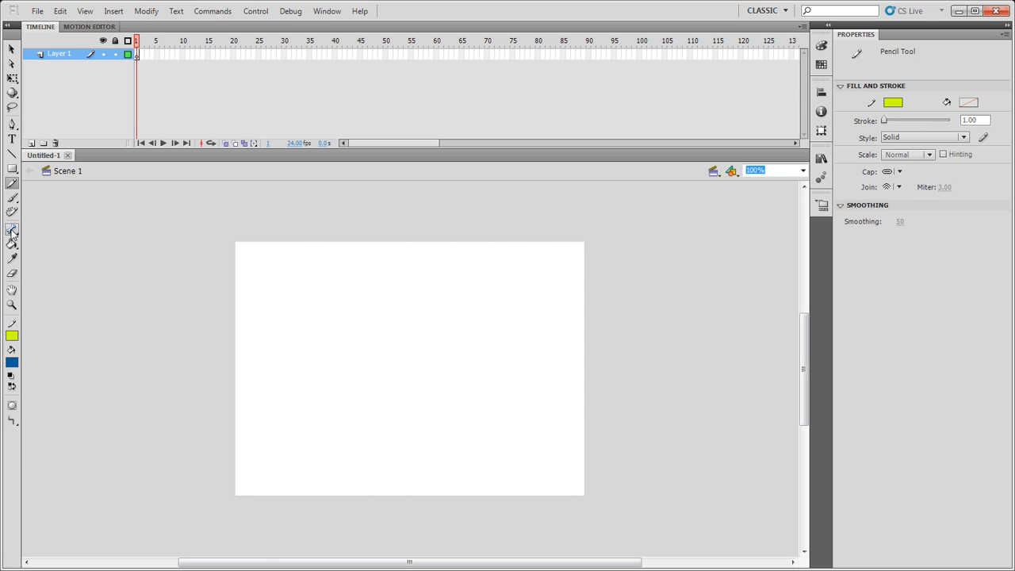
mouse_move(348, 315)
mouse_down()
mouse_move(422, 315)
mouse_move(425, 370)
mouse_move(358, 373)
mouse_move(351, 315)
mouse_up()
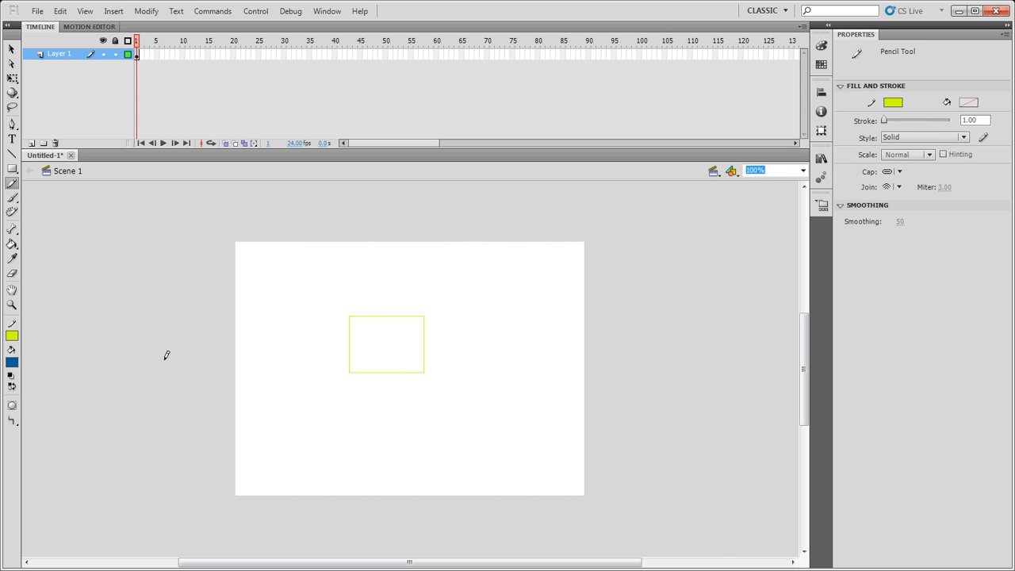
Set the stroke color to black and draw a second, slightly larger pencil rectangle below the yellow one.
click(13, 336)
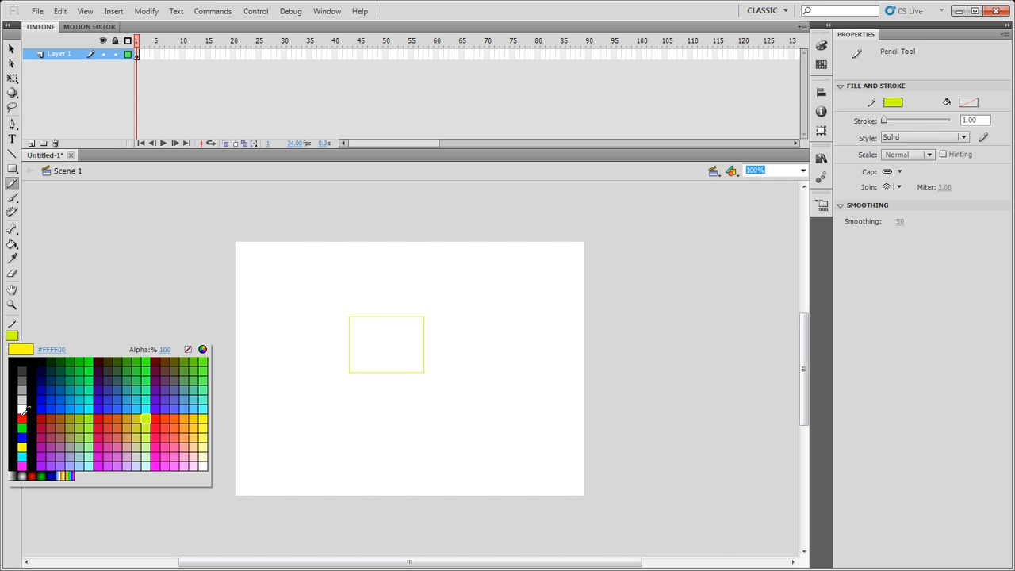
click(23, 364)
mouse_move(348, 384)
mouse_down()
mouse_move(442, 384)
mouse_move(443, 459)
mouse_move(356, 454)
mouse_move(352, 385)
mouse_up()
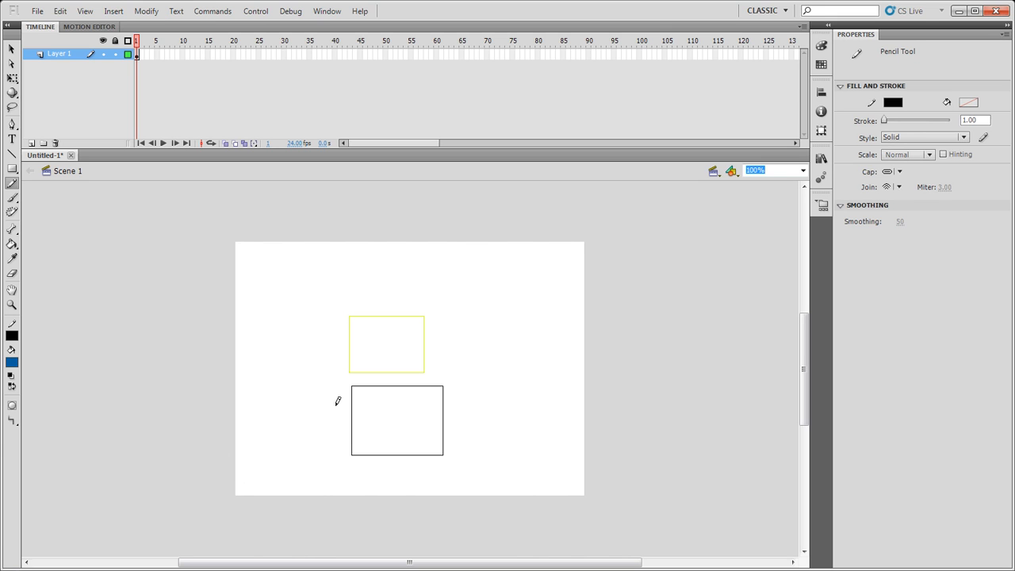
Draw a wavy line about 335 px wide and 60 px high across the yellow rectangle in the Pencil's Smooth mode, and select it.
click(11, 421)
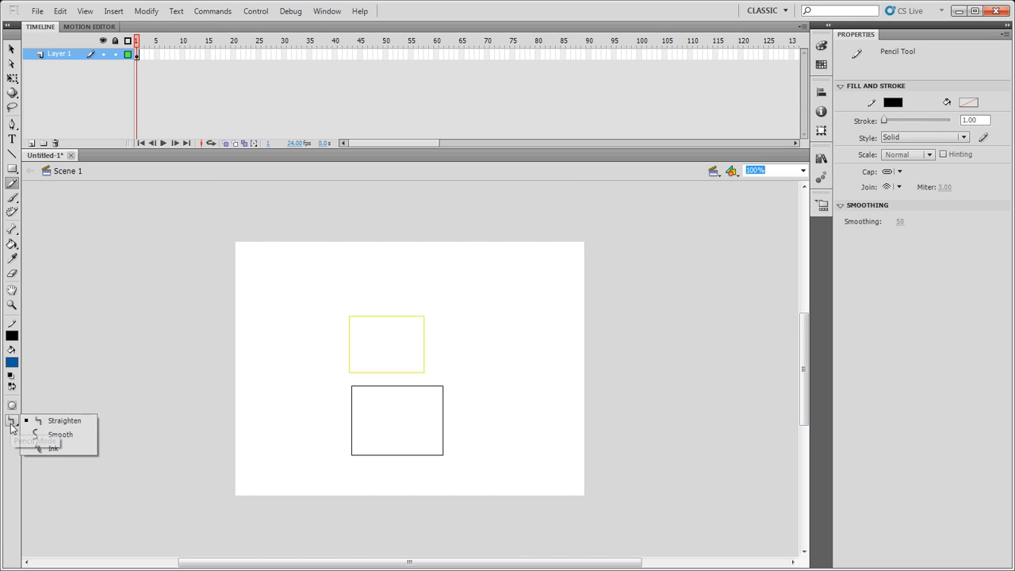
click(58, 433)
mouse_move(289, 331)
mouse_down()
mouse_move(324, 299)
mouse_move(363, 326)
mouse_move(386, 326)
mouse_move(407, 304)
mouse_move(501, 332)
mouse_up()
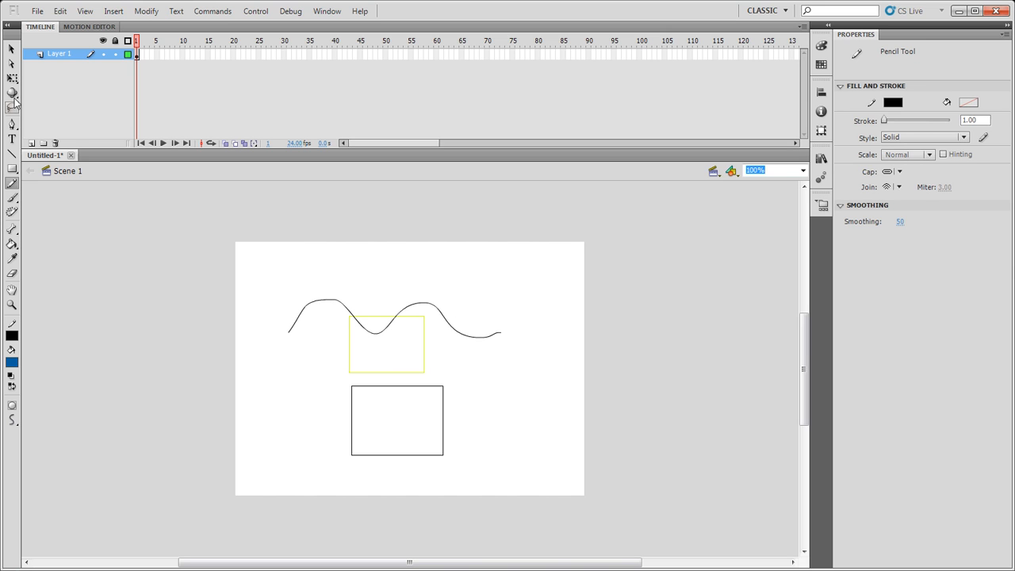
click(11, 49)
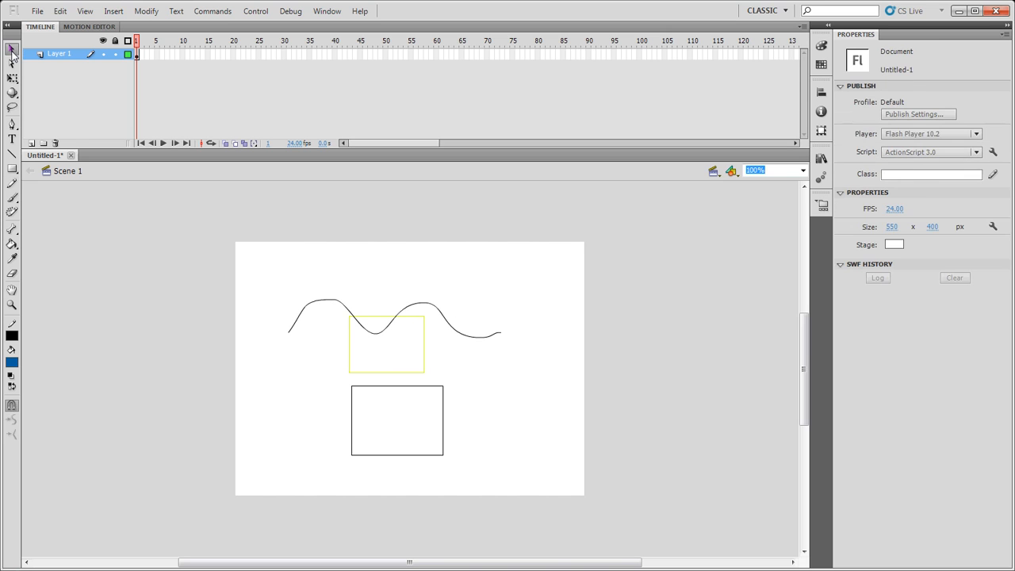
click(333, 301)
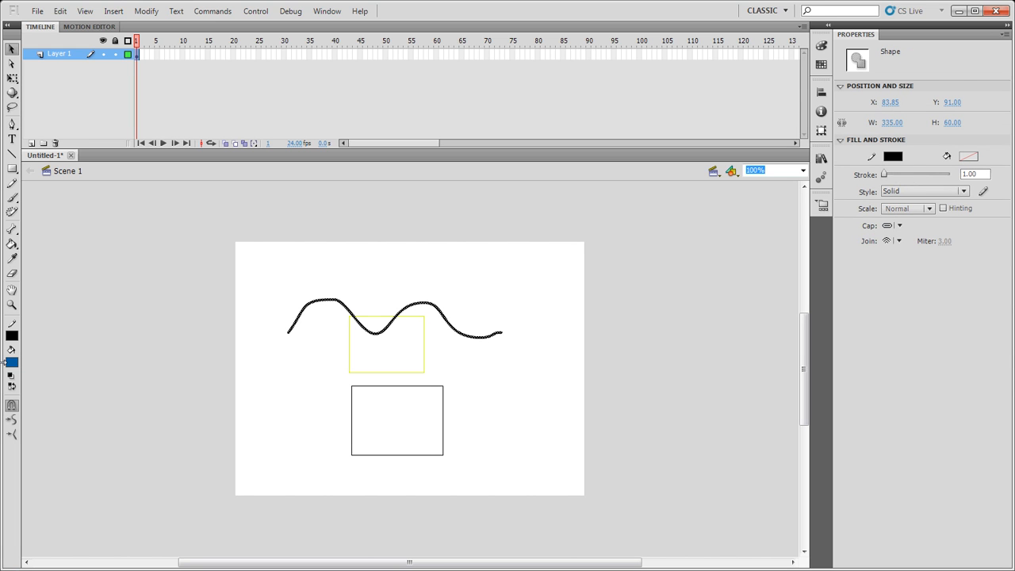